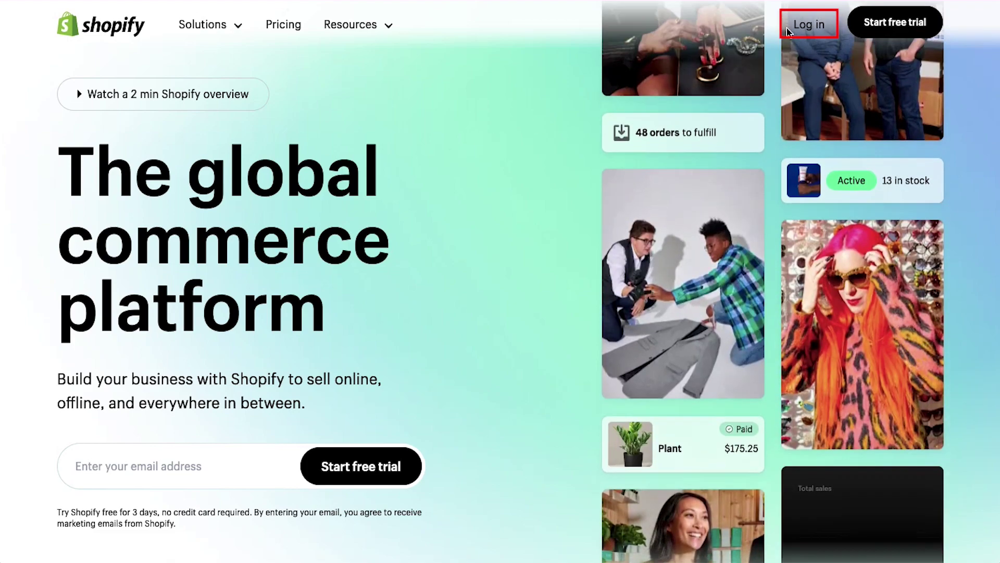
Log in to the Shopify store with the account email and password.
click(802, 28)
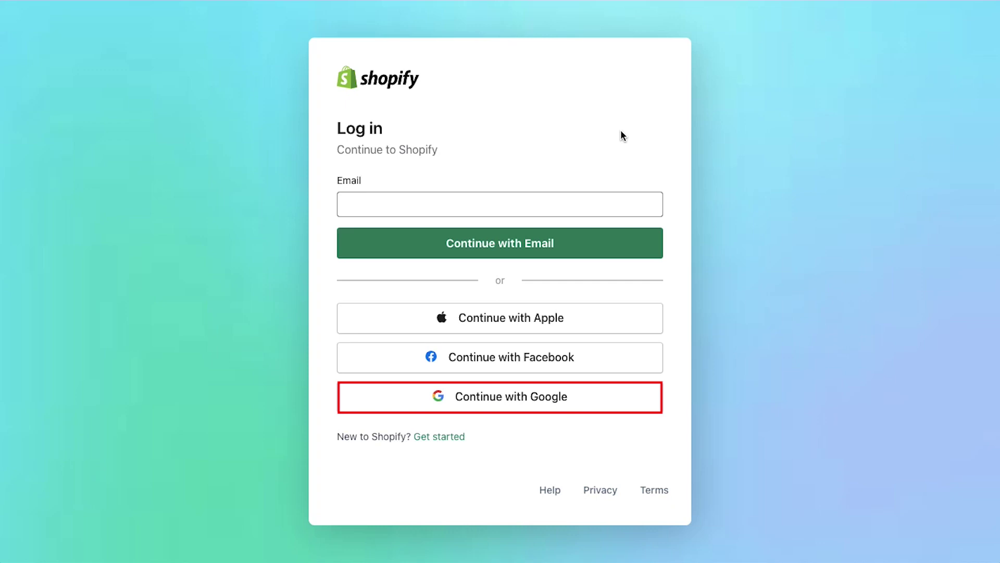
click(599, 204)
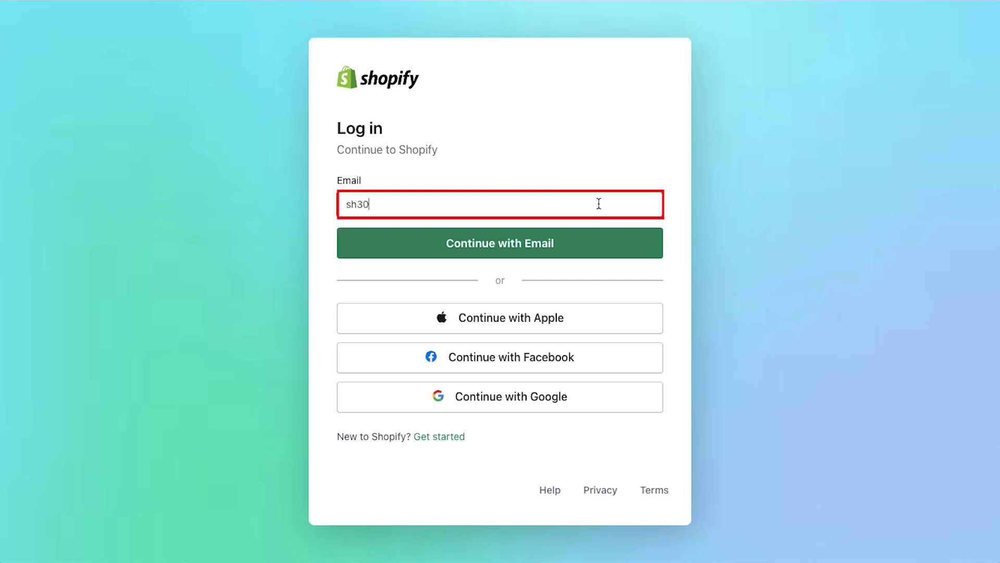
click(556, 245)
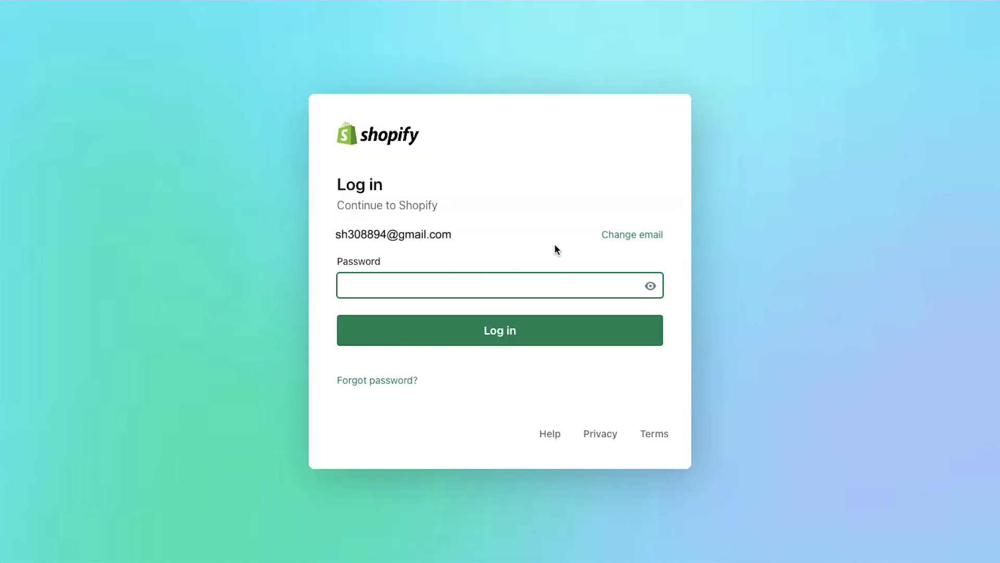
text(**********)
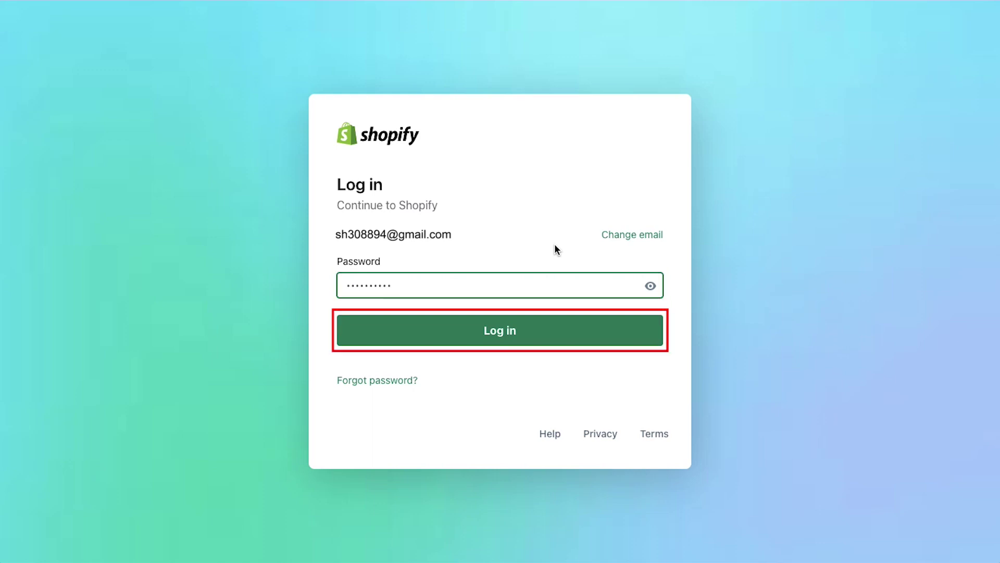
click(528, 332)
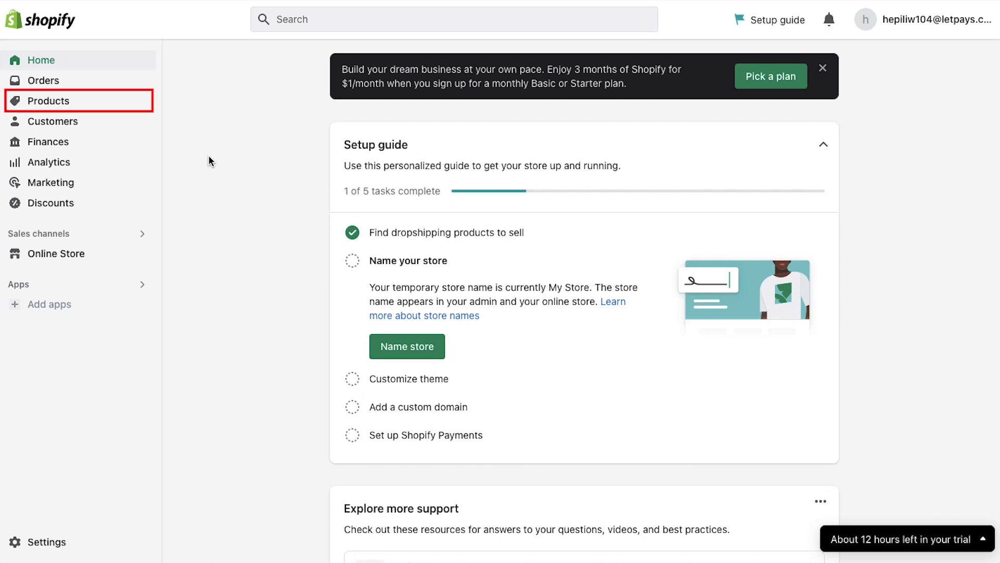
Go from the empty Products page to the App Store's Finding products apps.
click(67, 102)
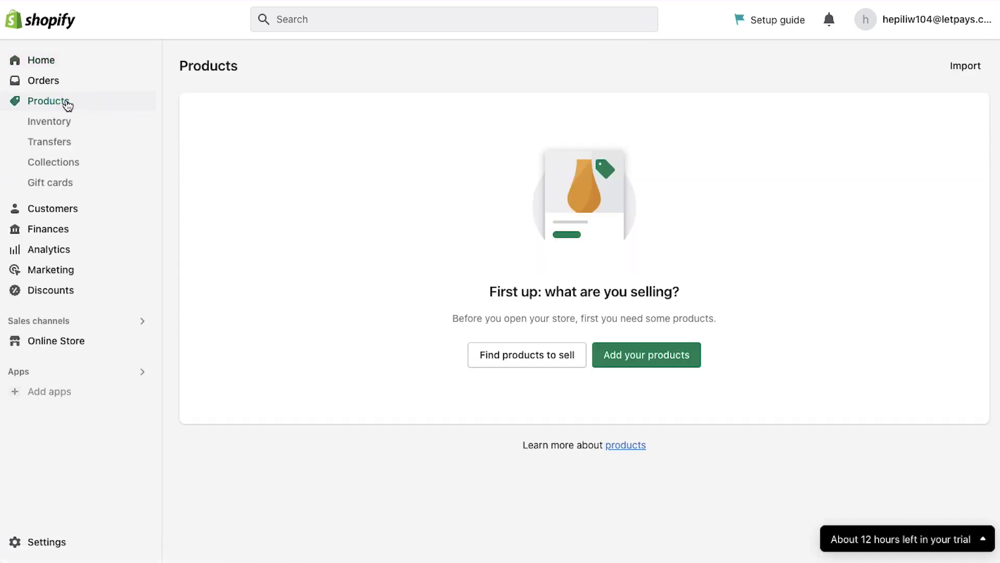
click(243, 237)
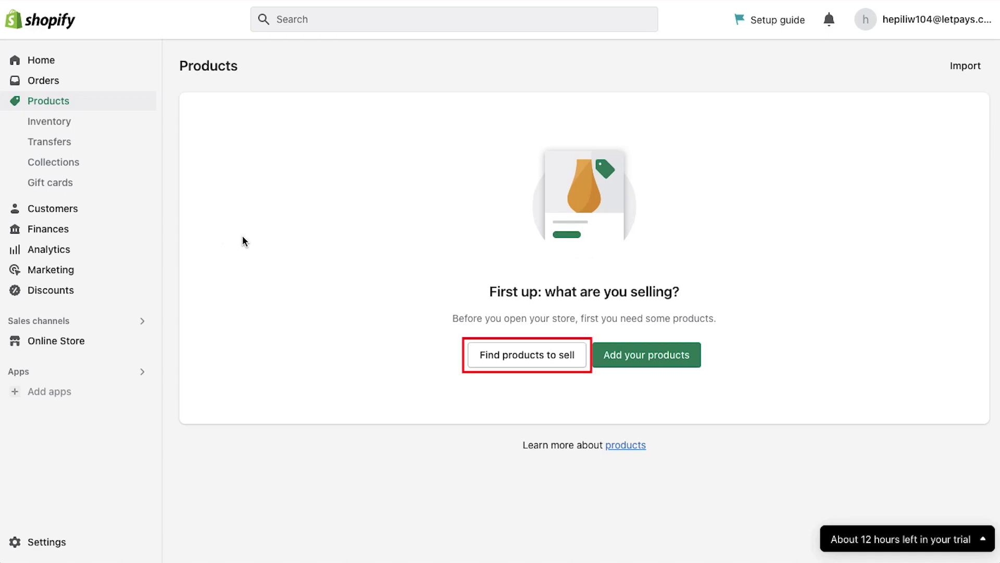
click(476, 357)
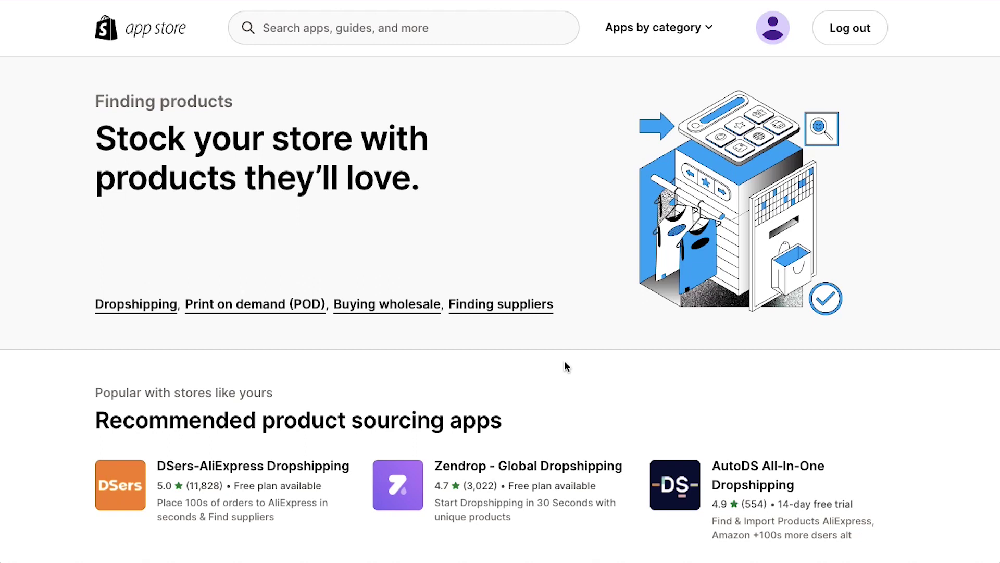
Open CJdropshipping from the recommended product sourcing apps and choose Add app.
scroll(564, 362, down, 5)
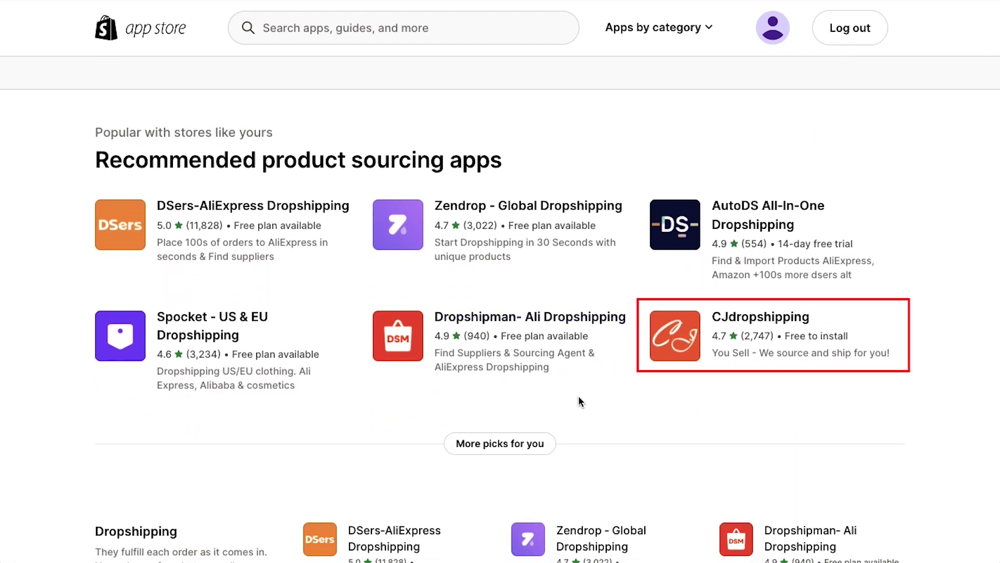
click(684, 334)
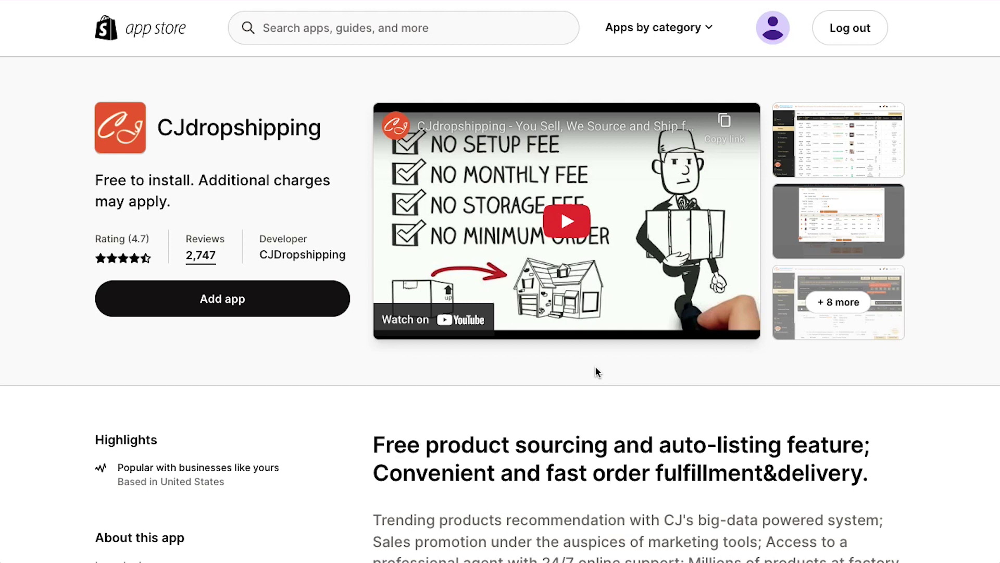
click(315, 308)
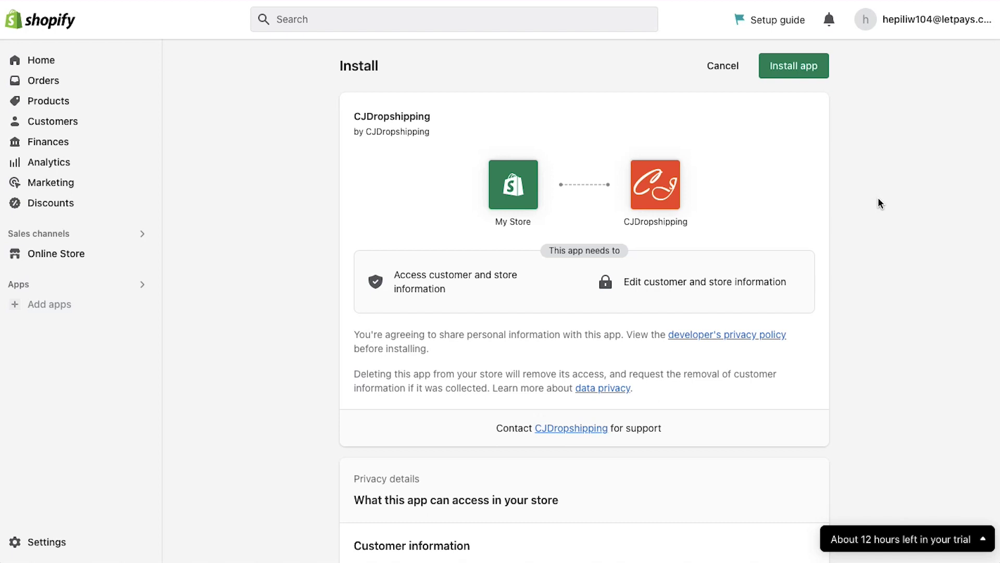
Review CJdropshipping's privacy and permission details, then approve the app installation.
scroll(879, 203, down, 7)
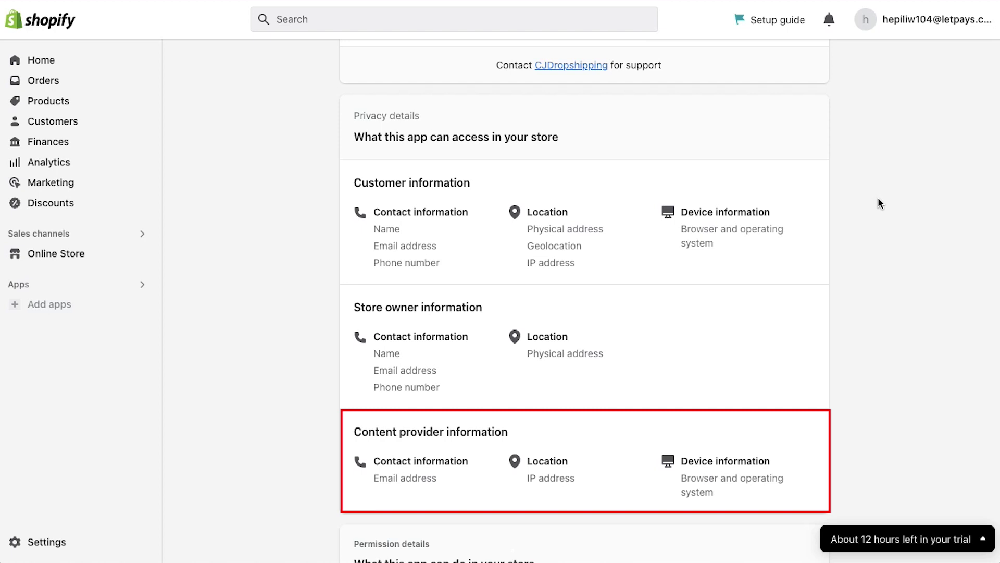
scroll(878, 198, down, 5)
scroll(879, 203, down, 5)
scroll(879, 203, up, 1)
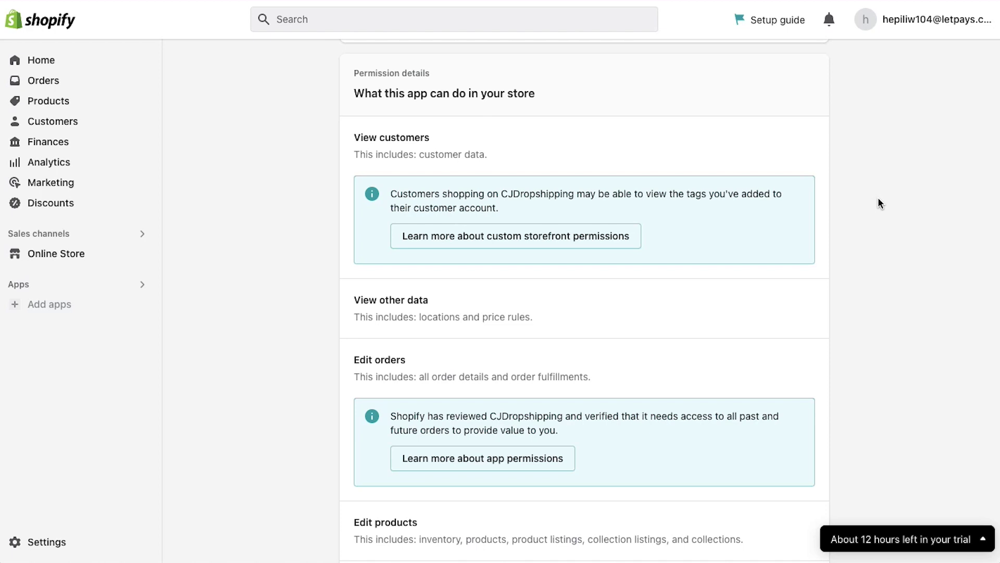
scroll(879, 203, down, 4)
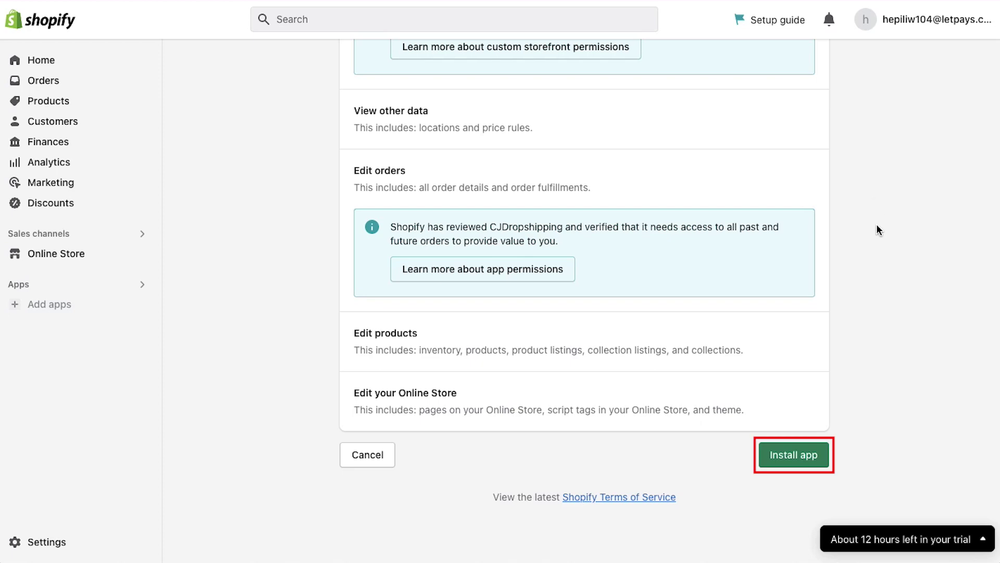
click(807, 457)
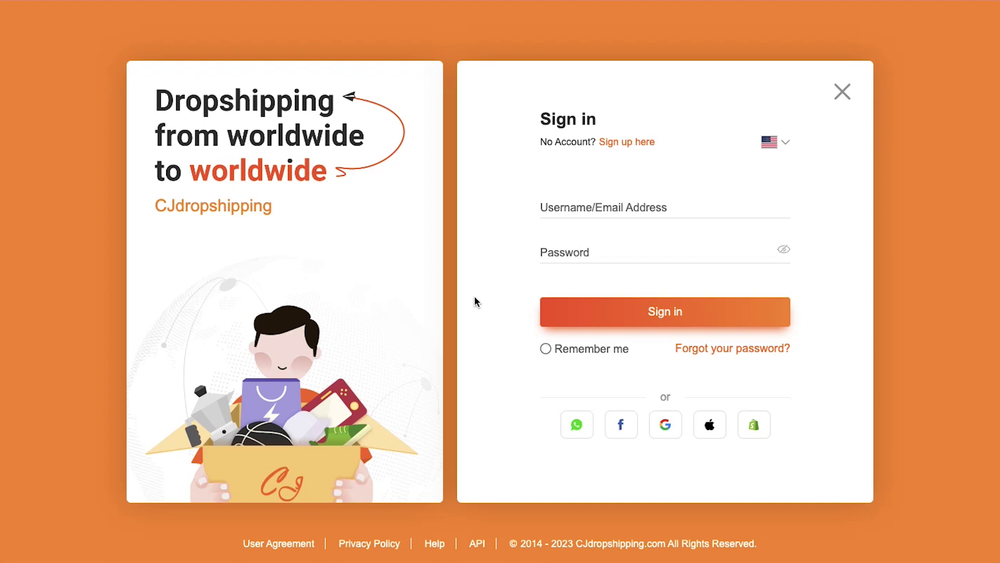
Sign in to CJdropshipping with the account email and password, dismiss the store prompt, and go to My CJ.
click(573, 202)
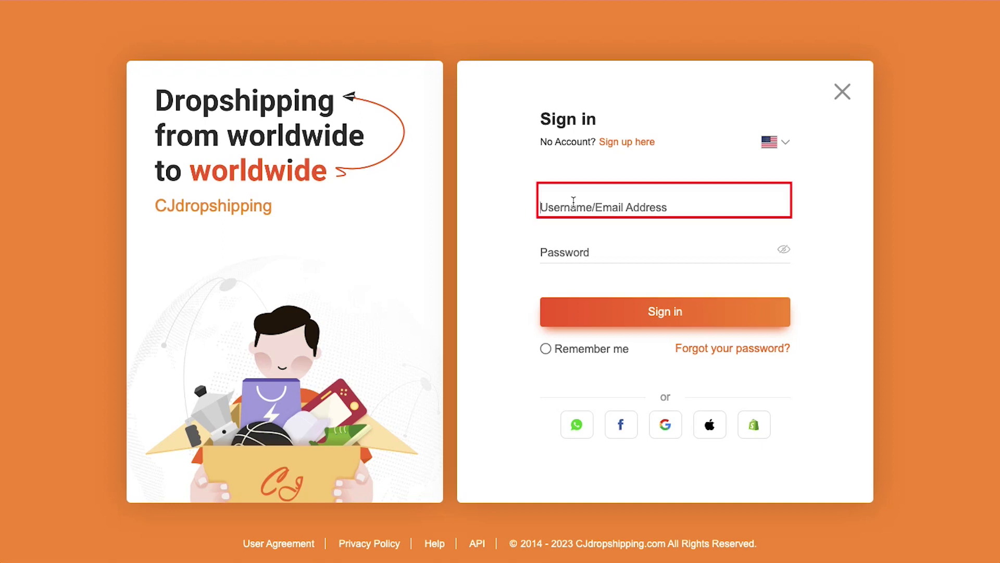
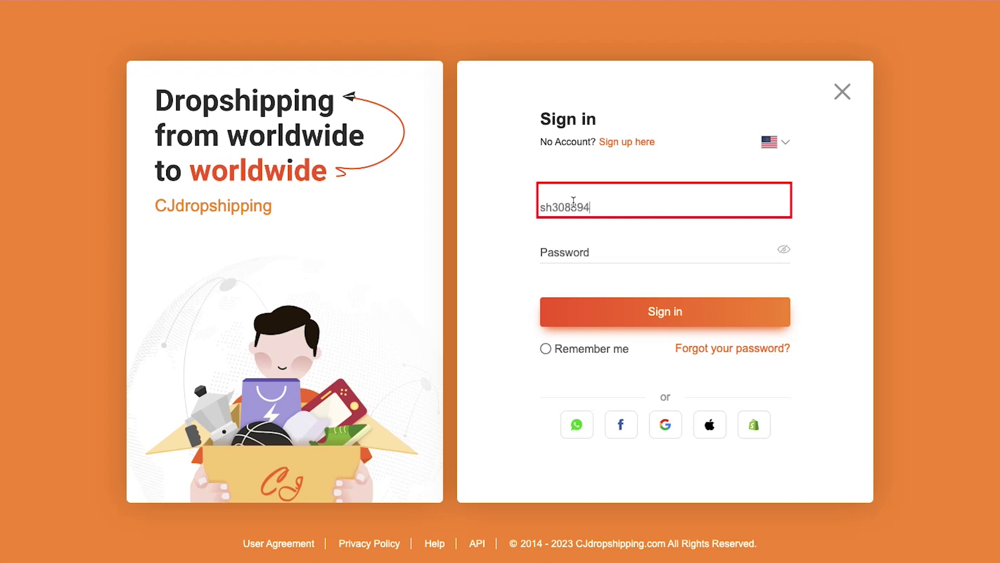
key(Tab)
text(••••••••••)
key(Tab)
key(Tab)
click(654, 313)
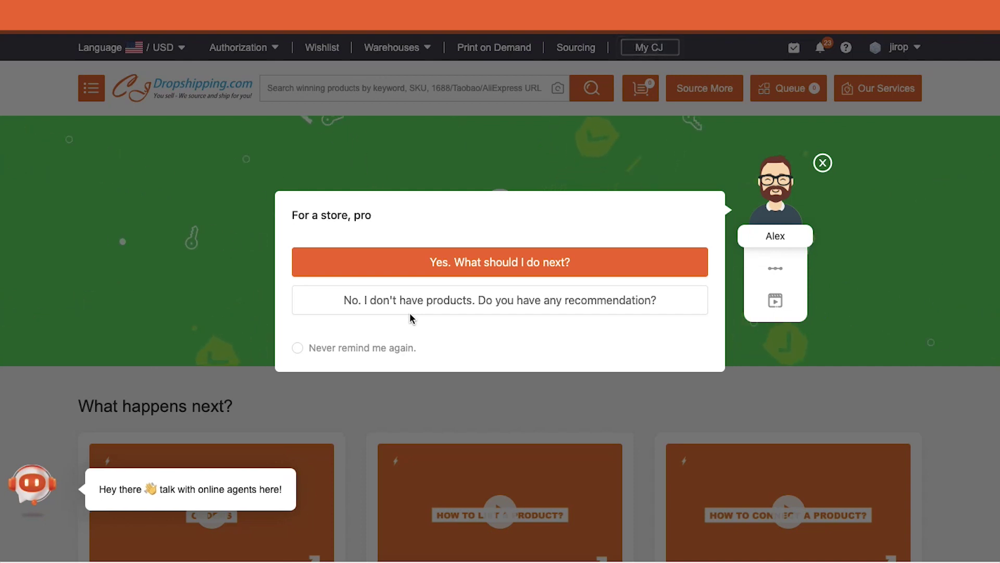
click(821, 162)
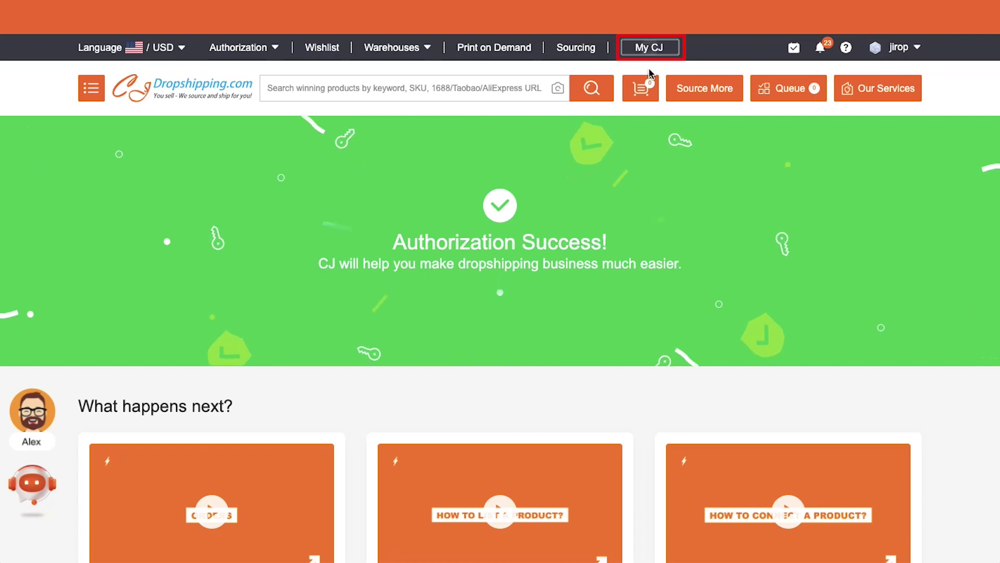
click(649, 48)
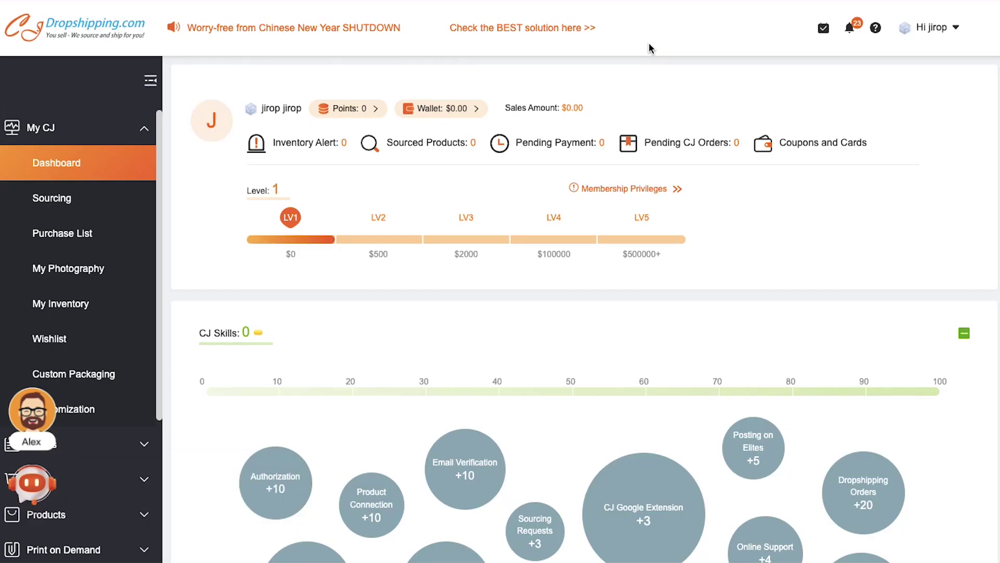
Scroll the My CJ dashboard down to the Products Recommendation section.
scroll(586, 171, down, 10)
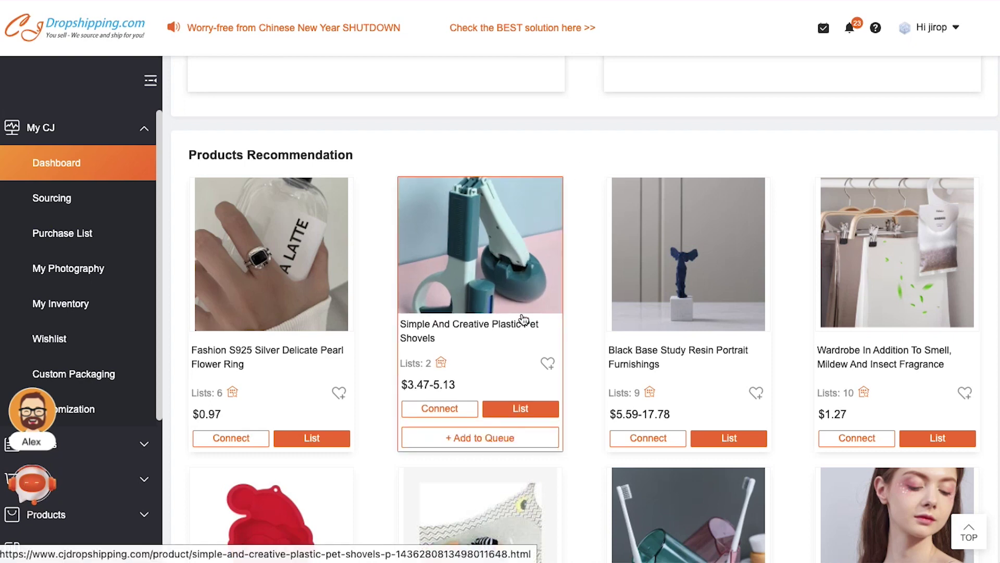
List the Simple And Creative Plastic Pet Shovels to the Shopify store with List It Now.
click(515, 409)
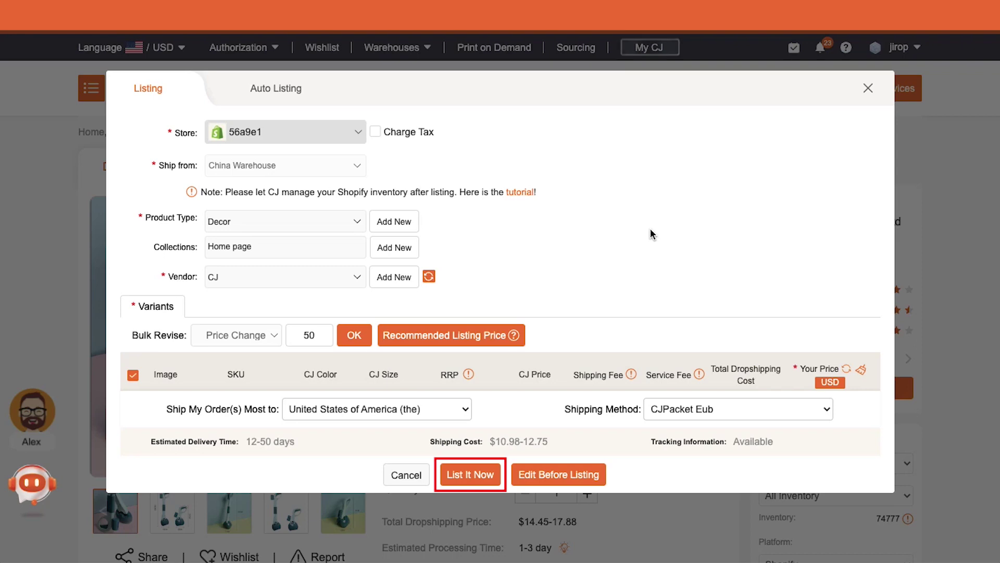
click(487, 476)
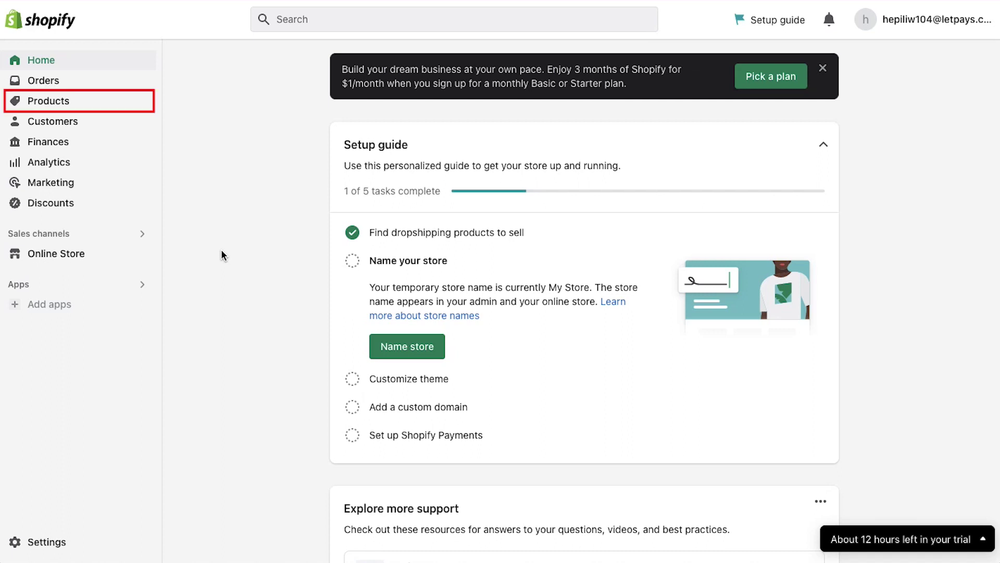
Check the listed CJ products in Products, then search the App Store for 'product bundle'.
click(48, 101)
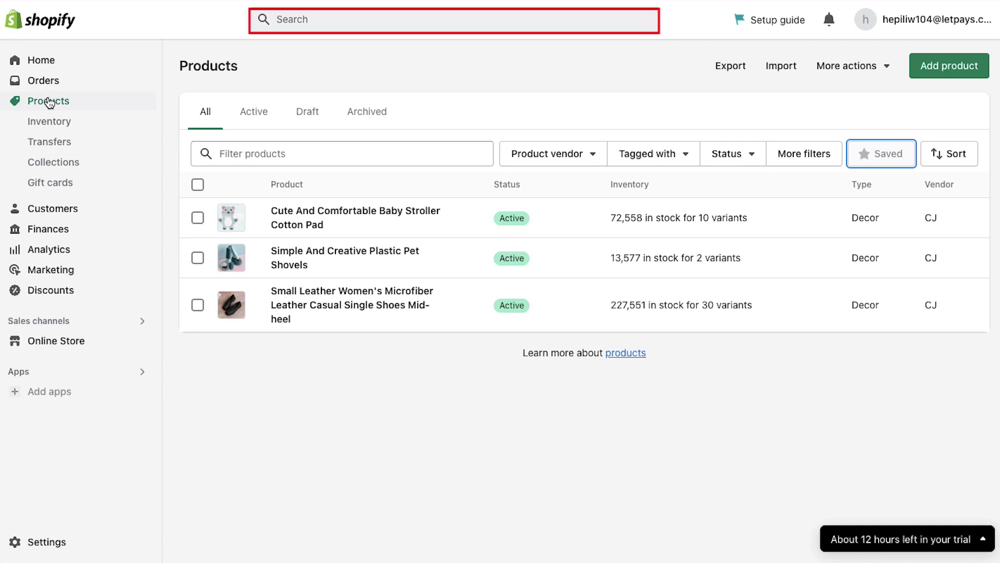
click(307, 20)
text(product bundle)
Run the 'product bundle' search and open the Bundler - Product Bundles listing.
key(Return)
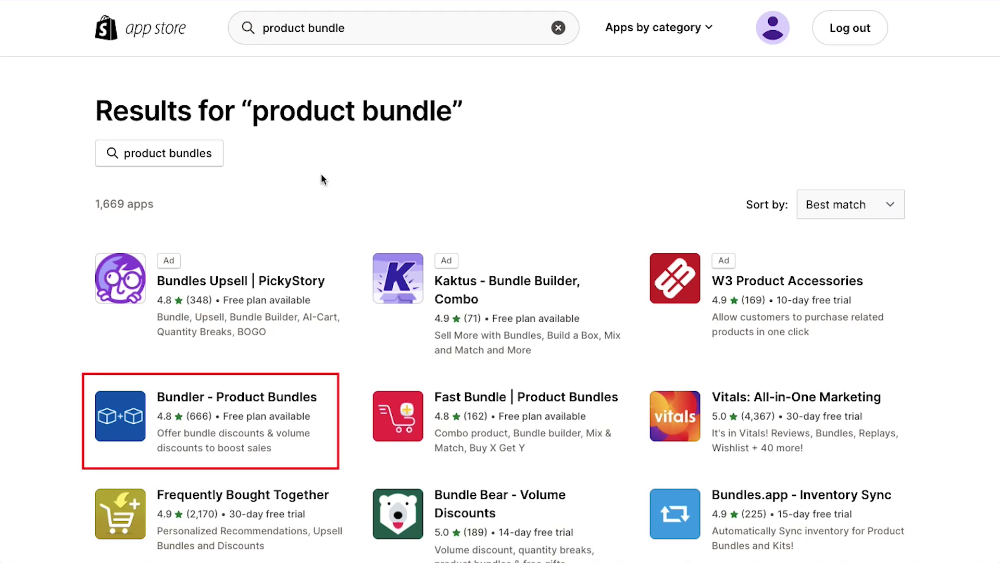
click(287, 399)
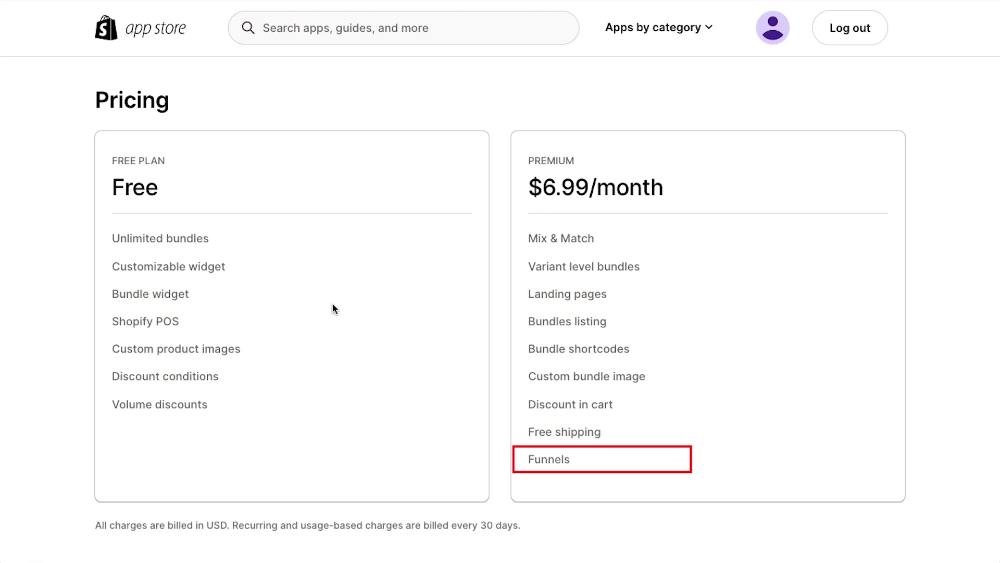
scroll(332, 307, up, 20)
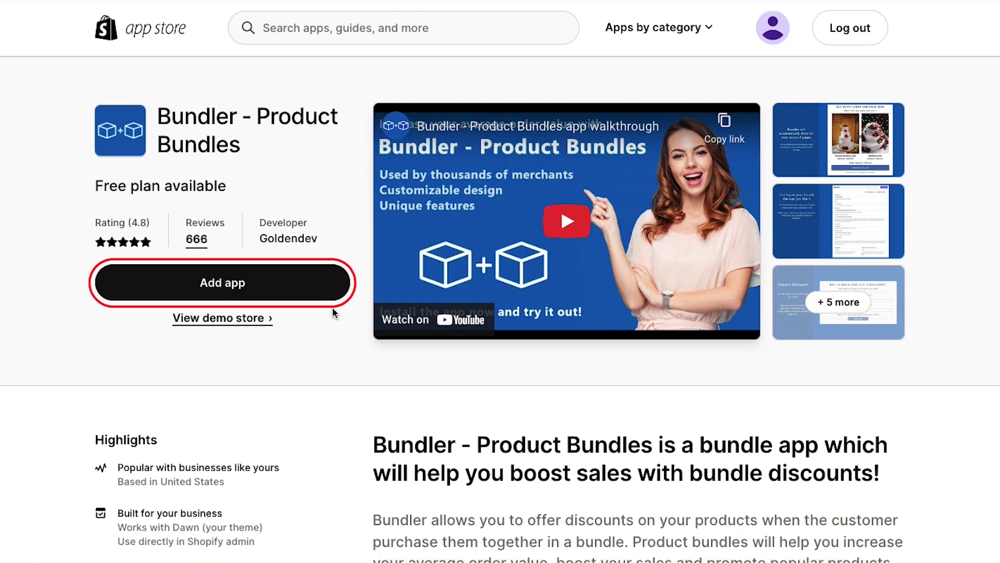
Add and install Bundler - Product Bundles, landing on its Bundles page on the FREE plan.
click(288, 285)
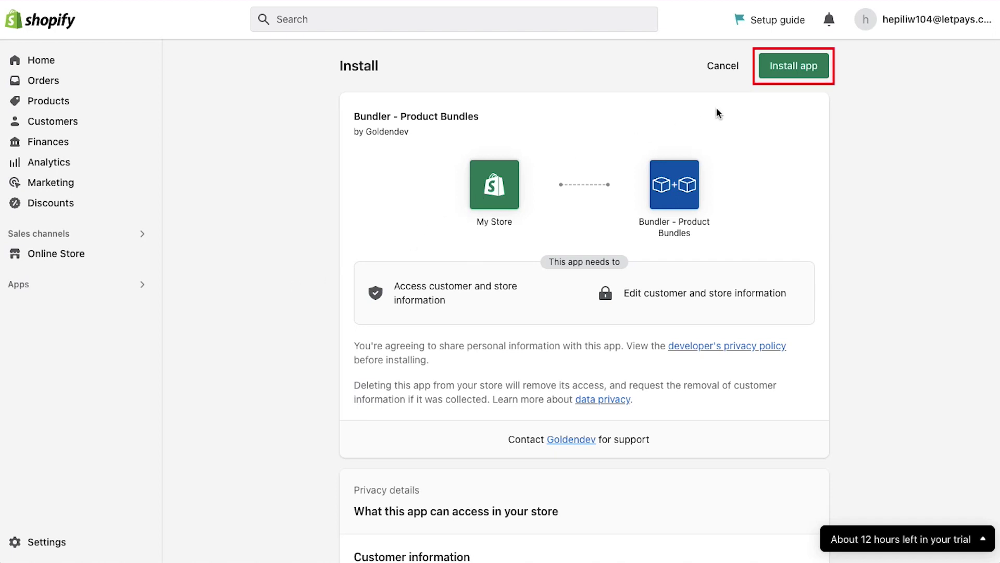
click(786, 68)
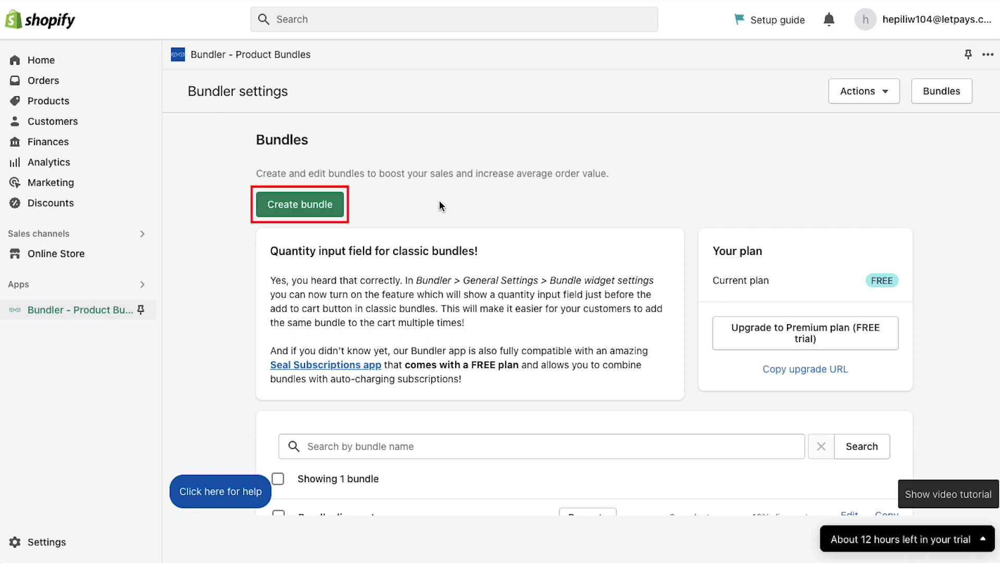
Start a new bundle using the Classic bundle preset in Bundler.
click(336, 204)
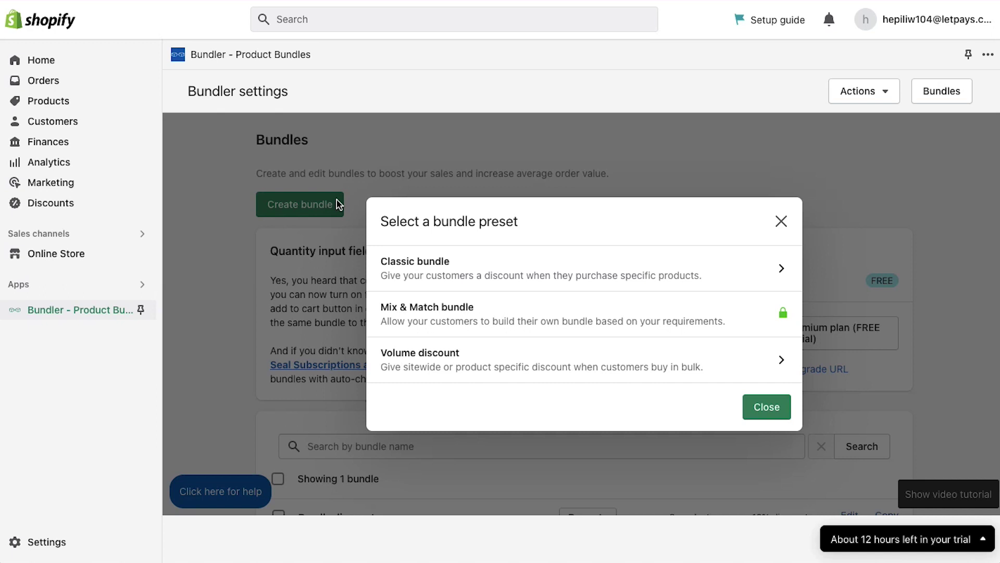
click(439, 266)
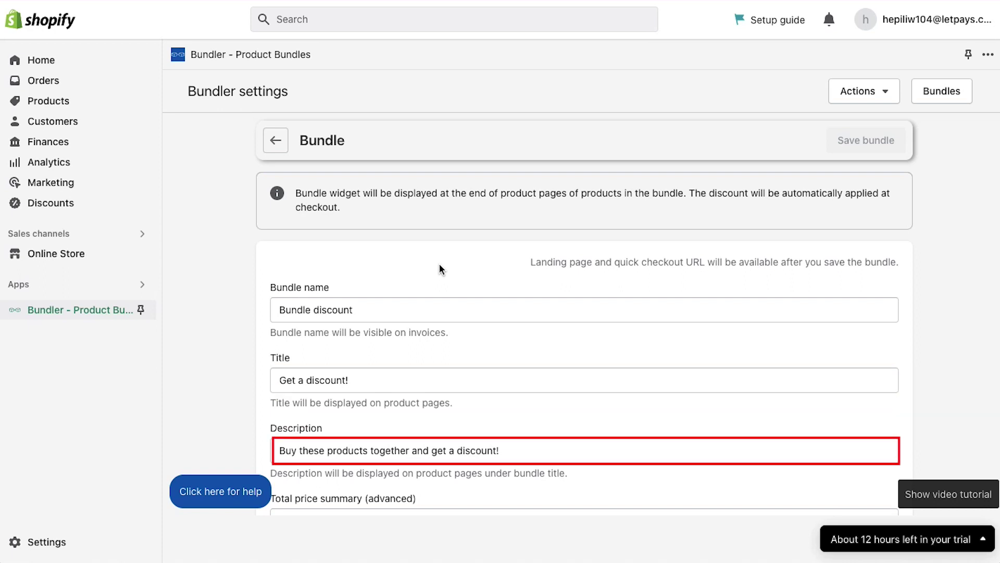
scroll(221, 268, down, 4)
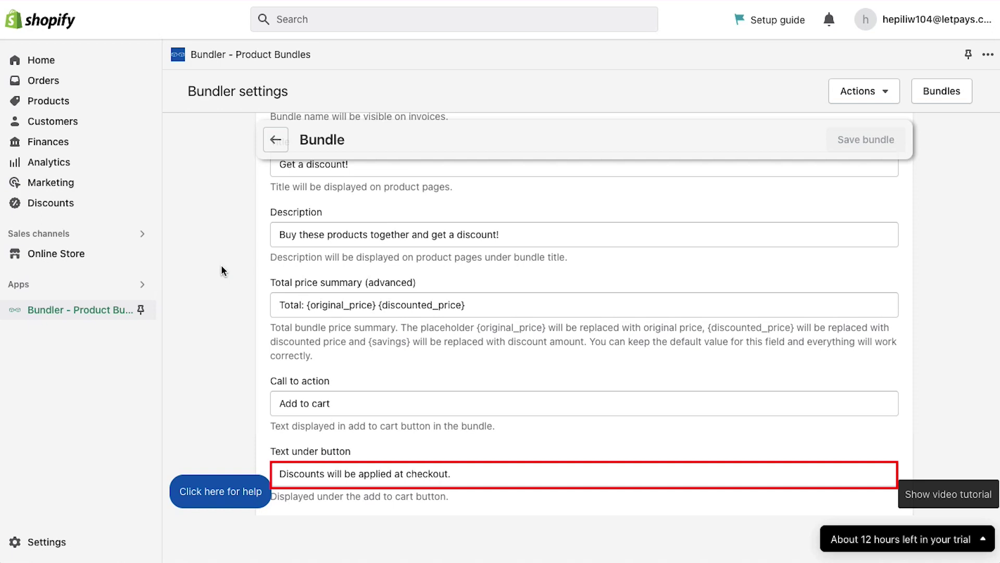
scroll(221, 266, down, 4)
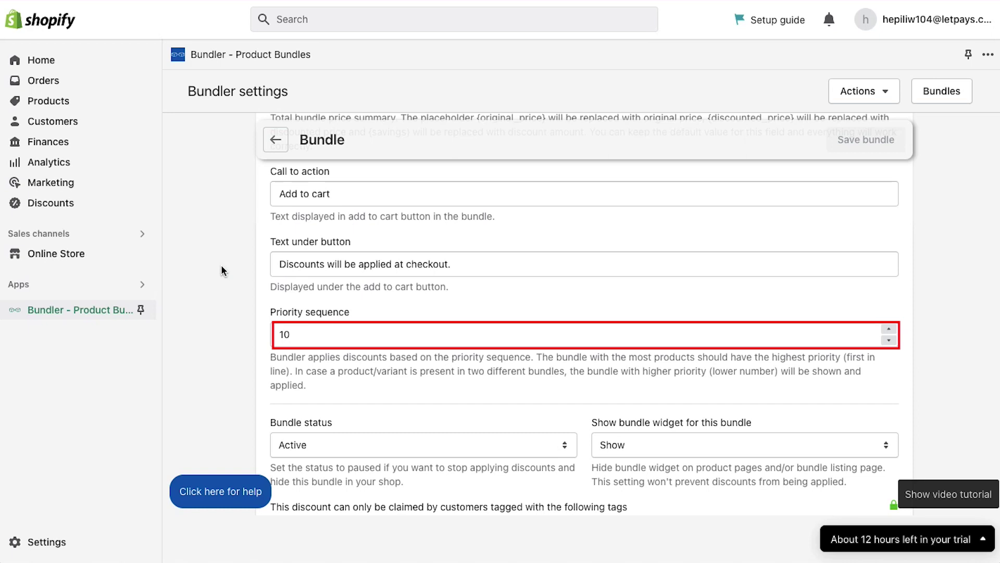
scroll(222, 266, down, 6)
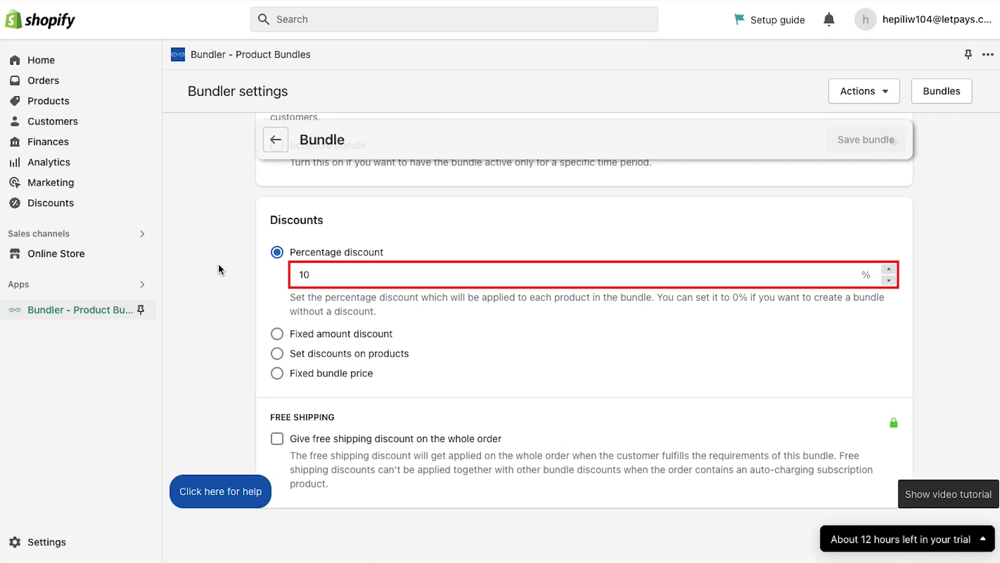
scroll(218, 264, up, 8)
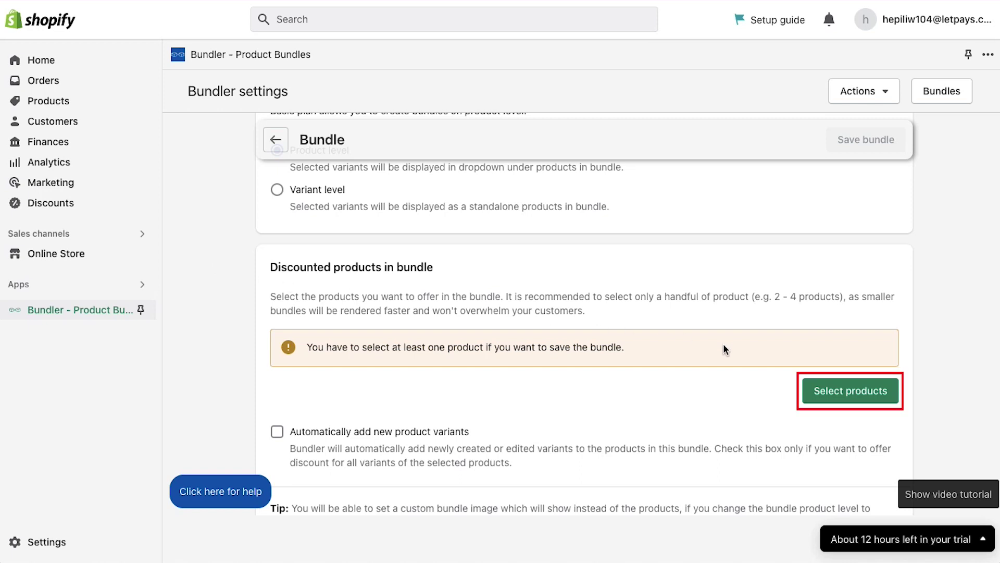
Add the baby stroller cotton pad, pet shovels and leather women's shoes, then save the bundle.
click(834, 397)
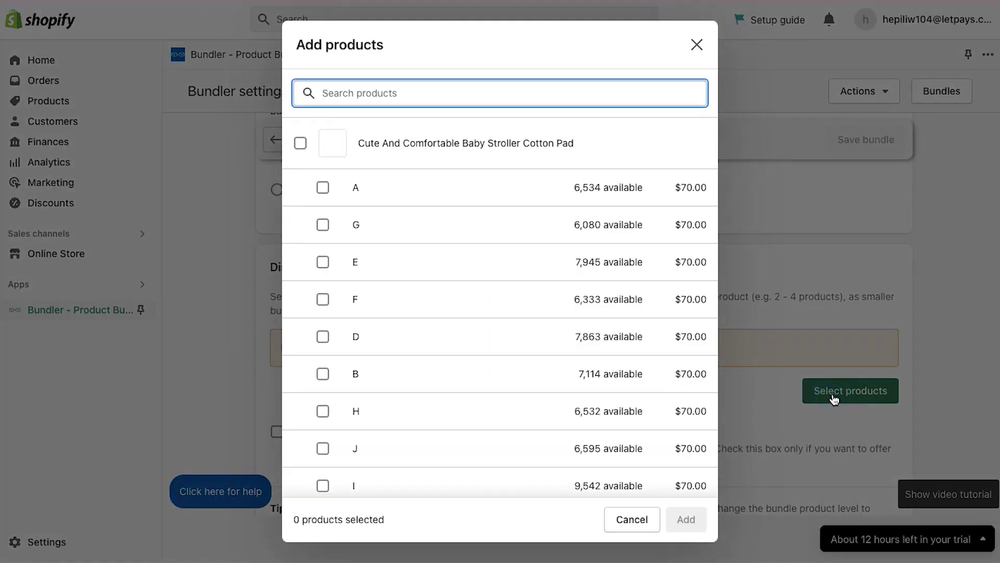
click(300, 142)
scroll(403, 290, down, 5)
scroll(403, 290, down, 1)
click(300, 223)
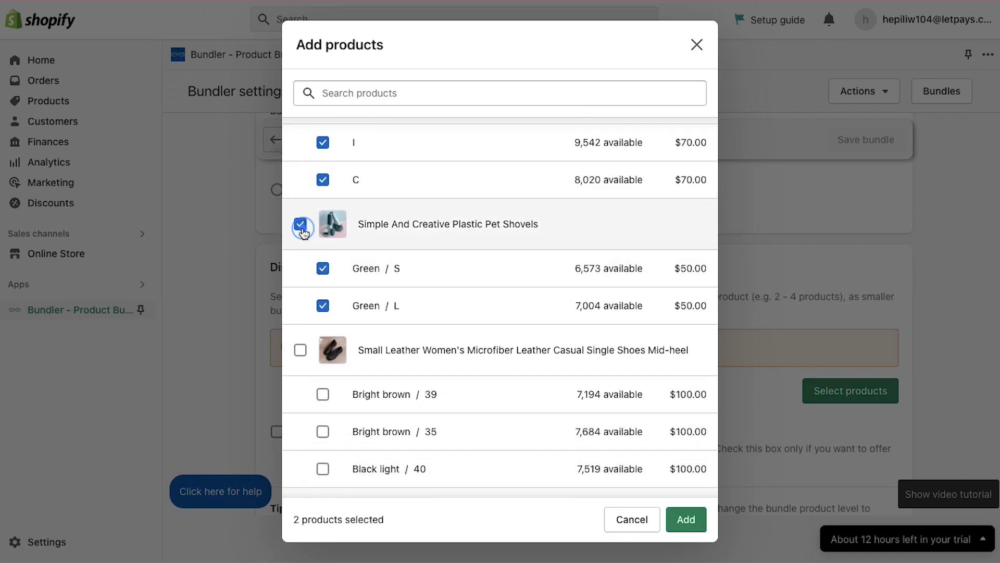
click(301, 349)
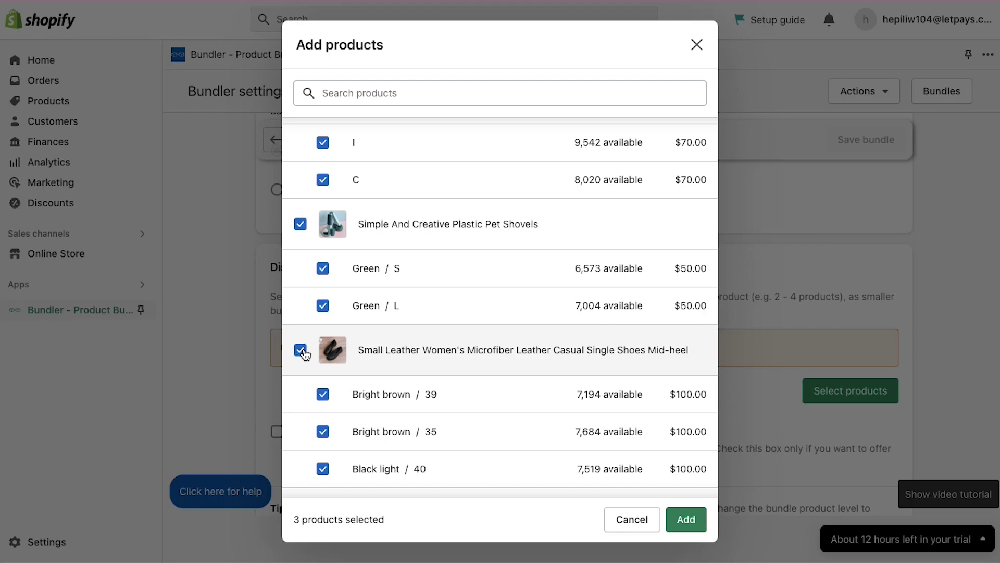
click(690, 523)
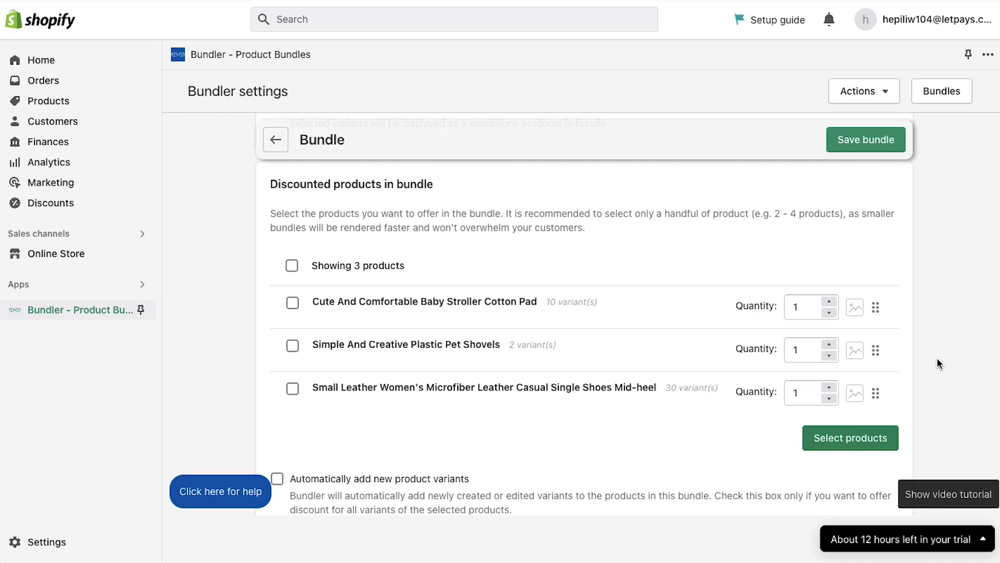
click(879, 139)
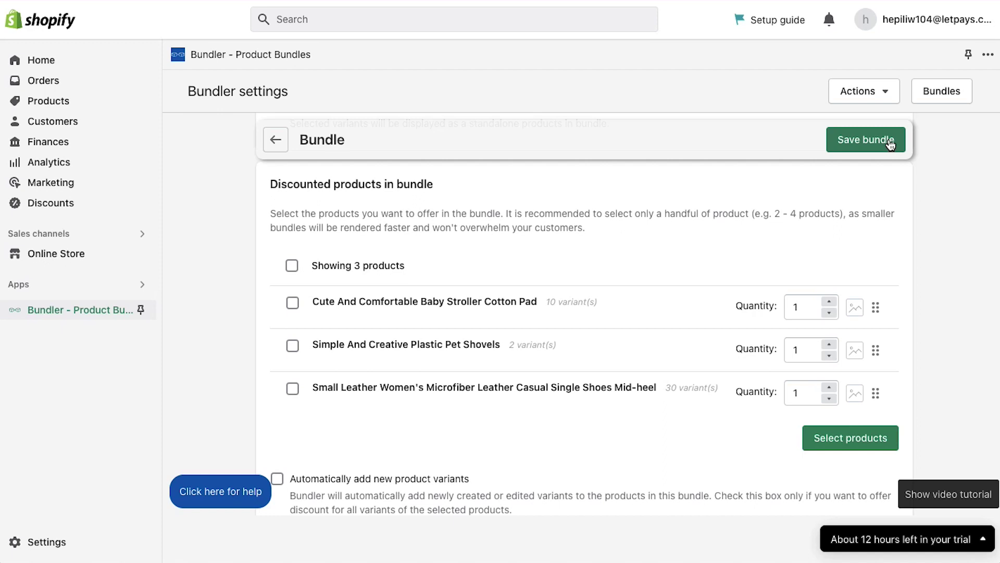
Go back from the saved bundle to the Bundler bundles list.
click(889, 141)
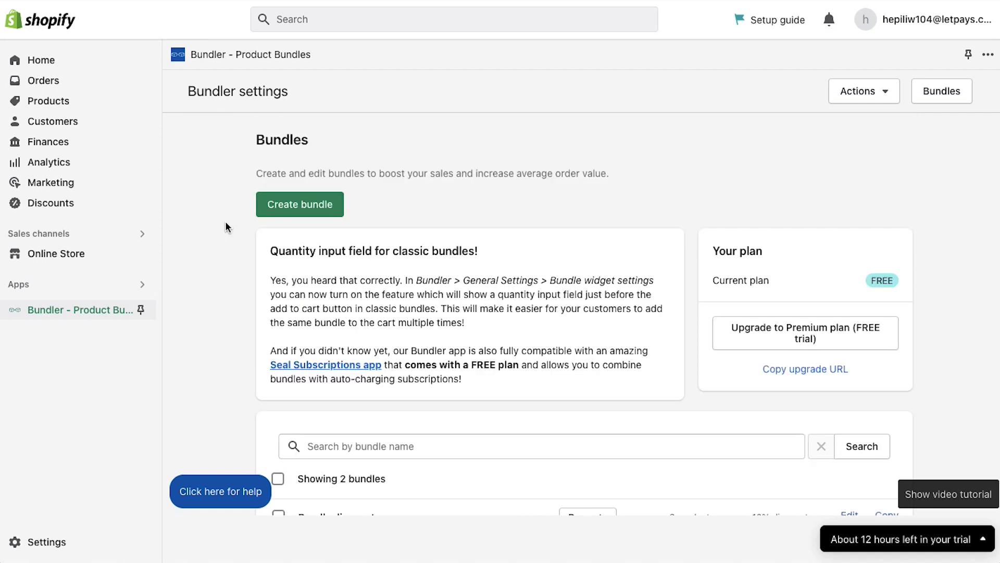